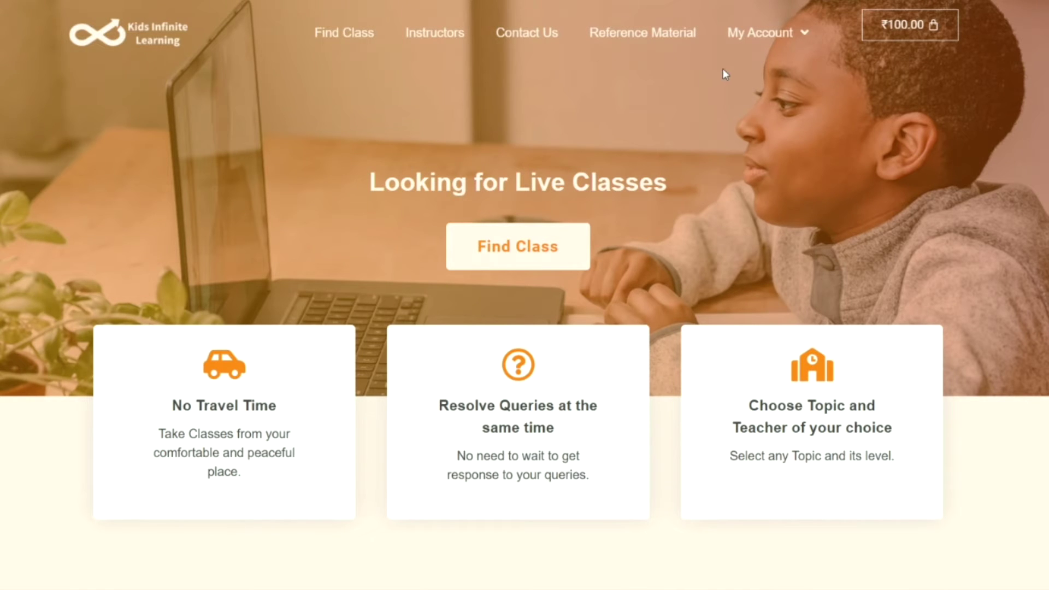
# Open the Instructor Profile form from the account options
pyautogui.moveTo(745, 47)
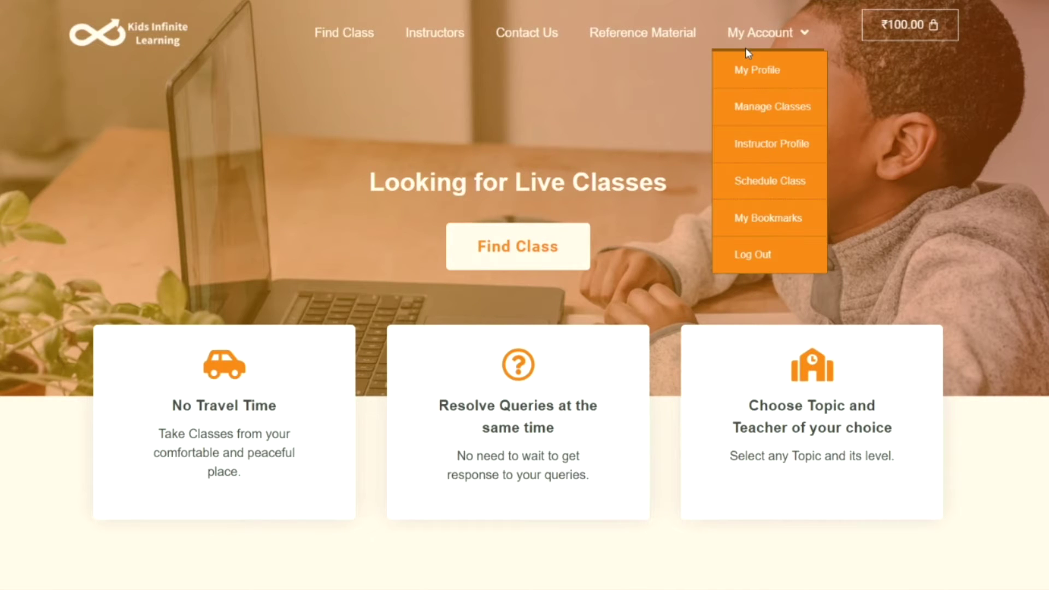
pyautogui.click(752, 151)
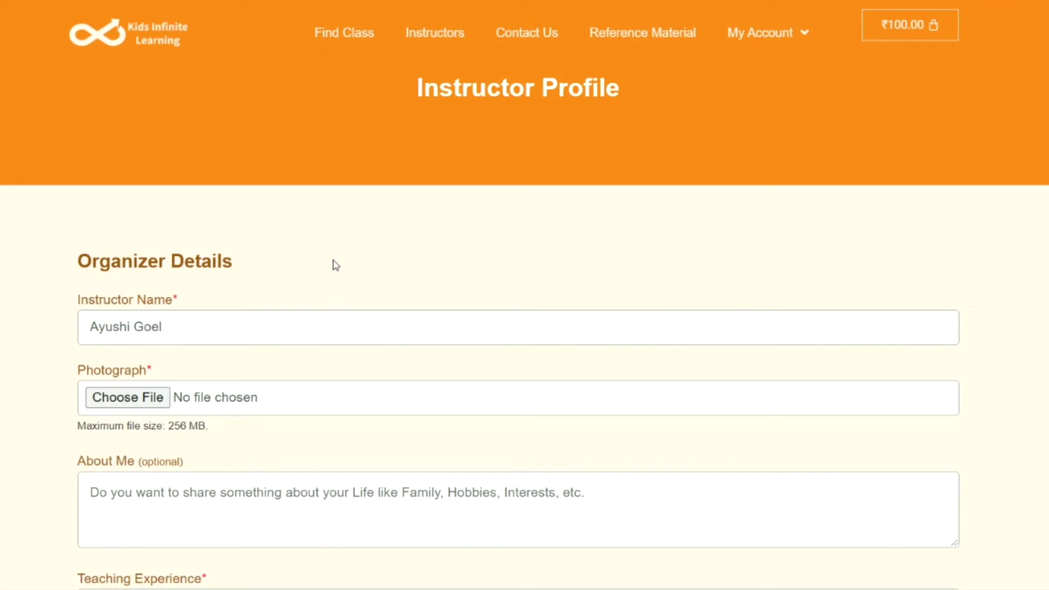
pyautogui.scroll(-2, 333, 273)
# Replace the prefilled instructor name with "KIL Instructor (English)"
pyautogui.moveTo(227, 206); pyautogui.dragTo(11, 207)
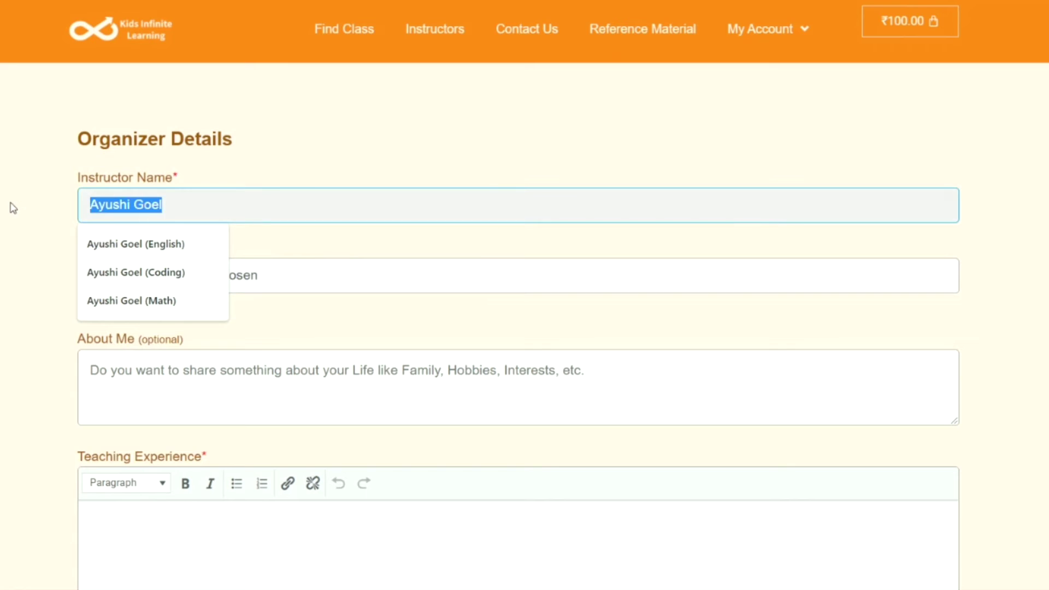
pyautogui.press('BackSpace')
pyautogui.click(174, 238)
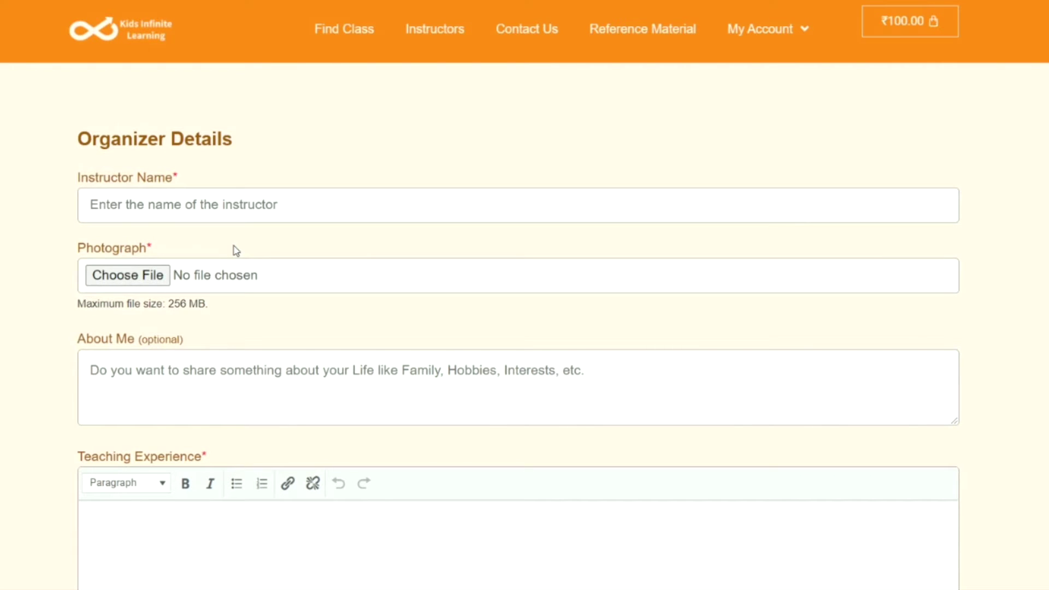
pyautogui.click(188, 204)
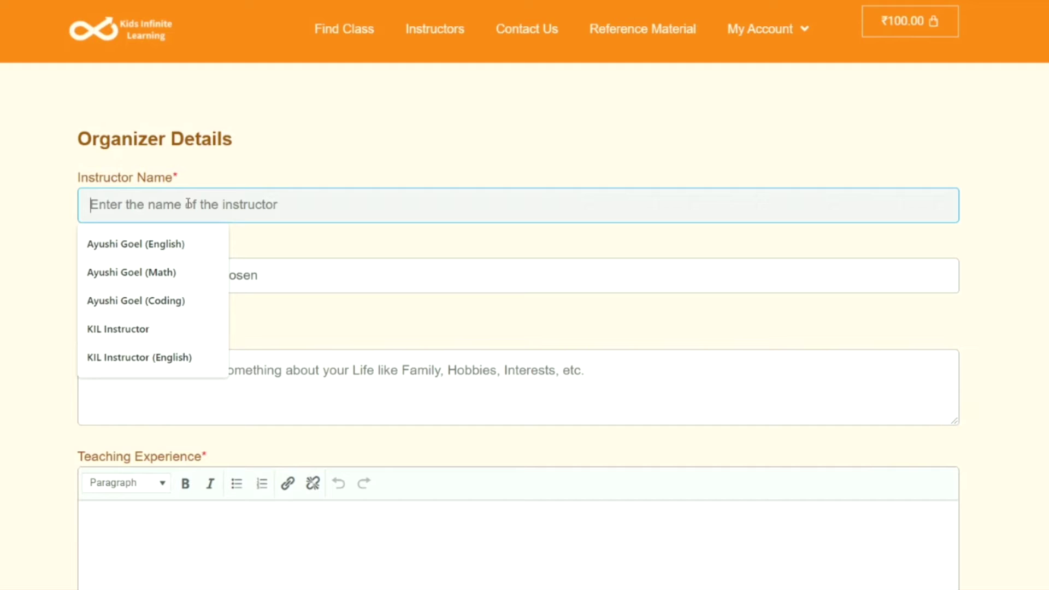
pyautogui.write('KIL Ins')
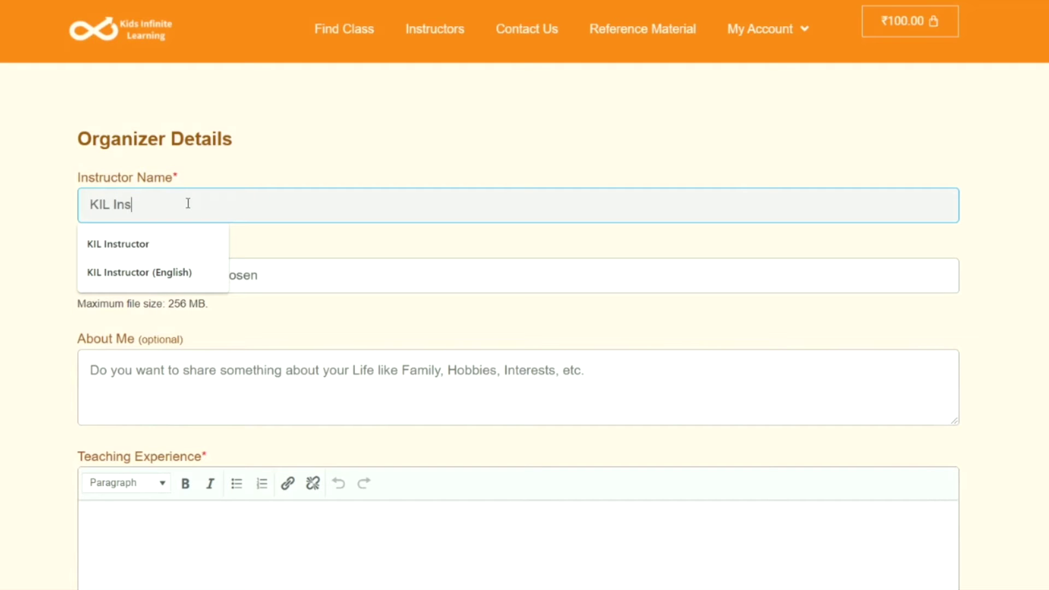
pyautogui.write('tructor (')
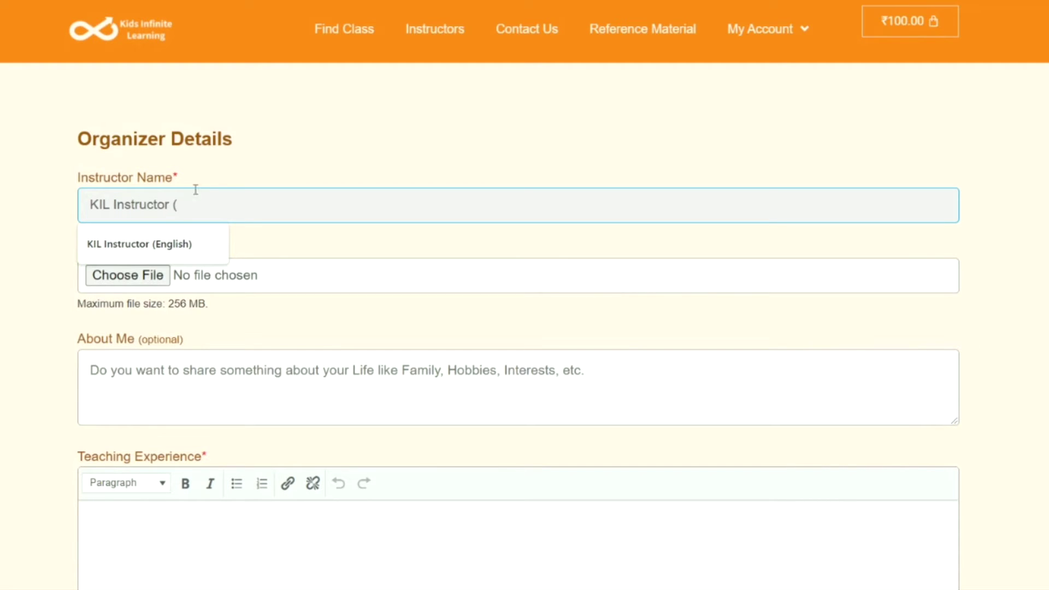
pyautogui.write('English)')
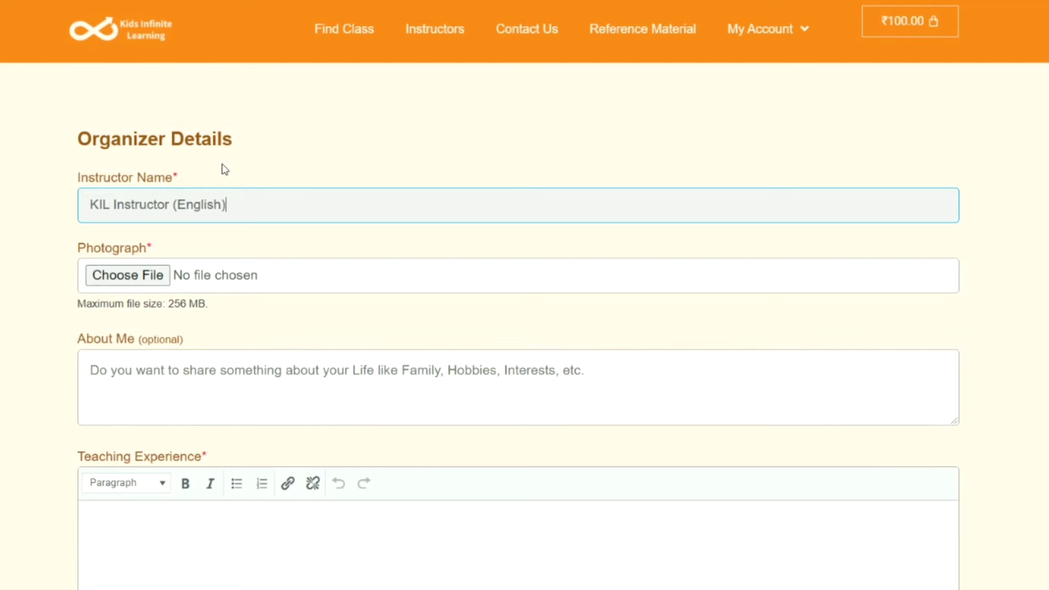
# Upload the instructor's photograph and fill in About Me with the paragraph starting "I am really enthusiastic person and I love teaching a lot."
pyautogui.scroll(-1, 224, 170)
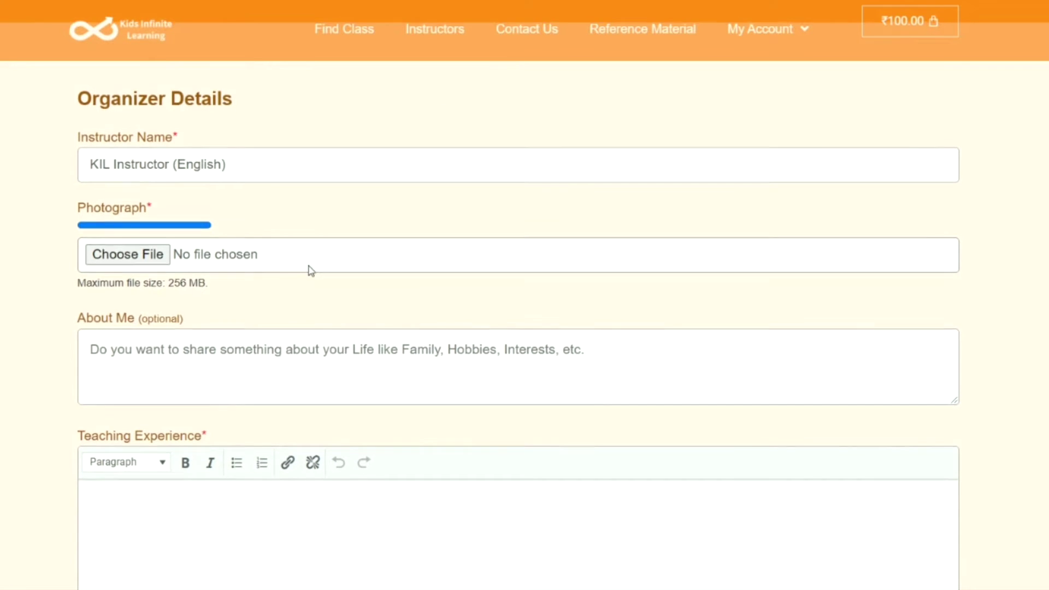
pyautogui.scroll(-3, 306, 267)
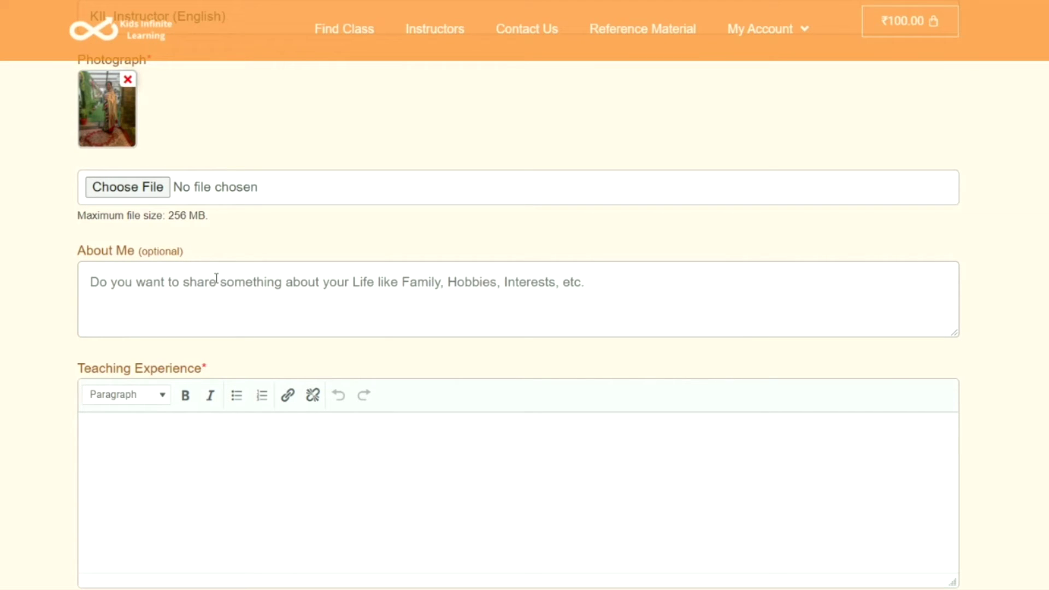
pyautogui.write('I am really enthusiastic person and I love teaching a lot. I believe learning should be fun and interactive.  I understand how hard it can be teaching your own child from home - finding the energy, ideas and resources can be so hard and I would love to help you inject a passion for learning into your children. I believe that every child should feel like they are the most valued, loved, confident child in the world. I always treat my students with respect and work hard to build their confidence as I believe, if you are confident, you can truest achieve anything.  I hope to prepare fun lessons that will encourage lifelong learners.')
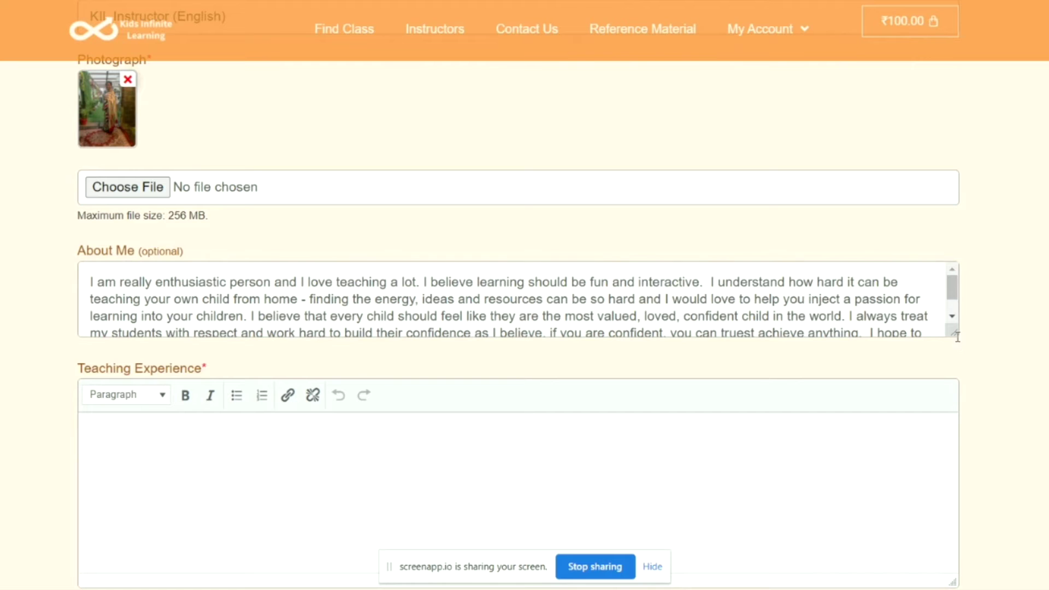
pyautogui.moveTo(953, 333); pyautogui.dragTo(963, 366)
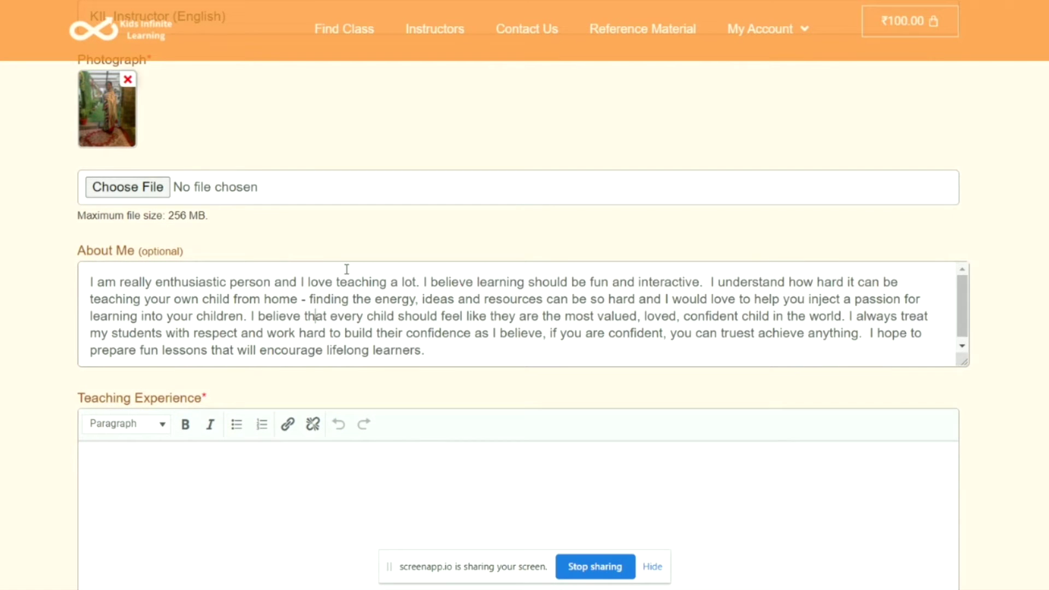
# Fill in Teaching Experience with the paragraph starting "I am teaching English from last 6 years."
pyautogui.scroll(-3, 359, 244)
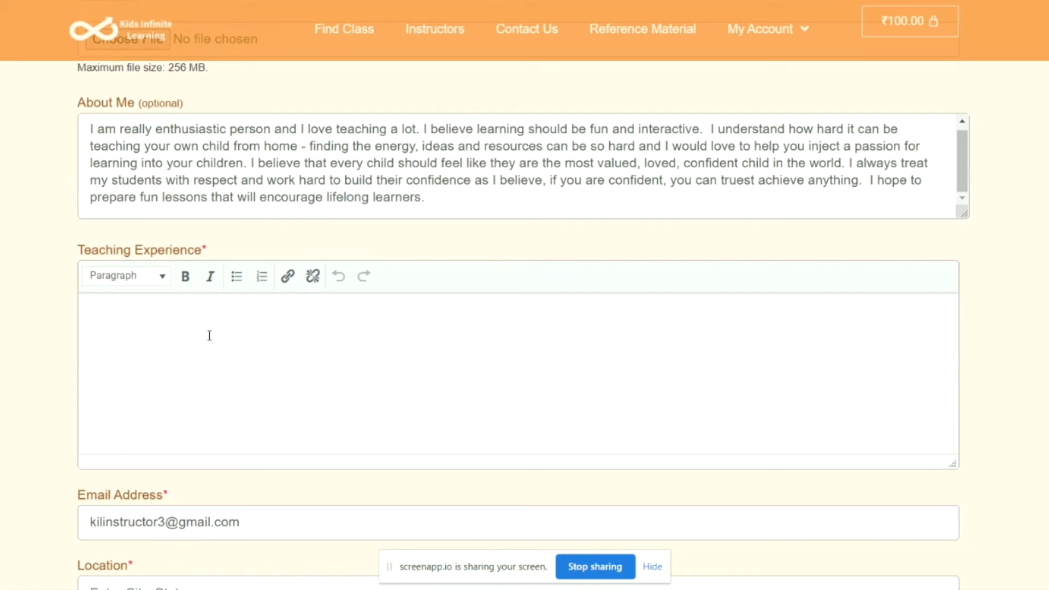
pyautogui.click(214, 353)
pyautogui.write('I am teaching English from last 6 years. I have taught different ages since then. For the past two years, I have been teaching English online to very young learners. I have experience with all ages from 3-18, and have taught one on one, regular classroom size of about 20-30, and small groups of 5-10. Learning a second language can be intimidating, but I have wonderful success with students who have grown to love their English lessons with me! I cannot wait to share my favorite lessons with you!')
pyautogui.scroll(-2, 394, 241)
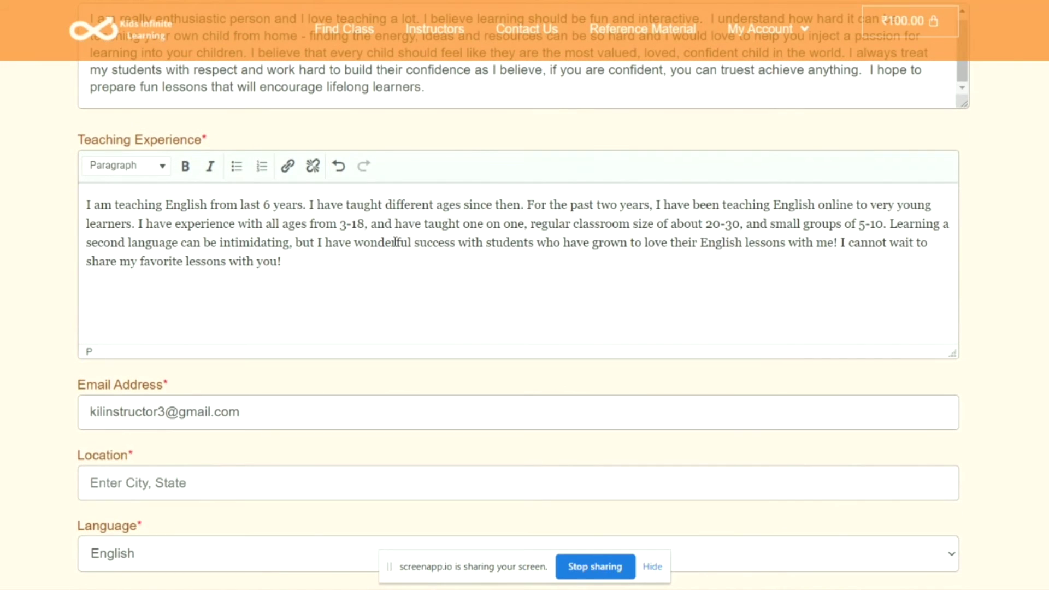
# Set the instructor's location to New Delhi and choose English as the language
pyautogui.scroll(-2, 351, 287)
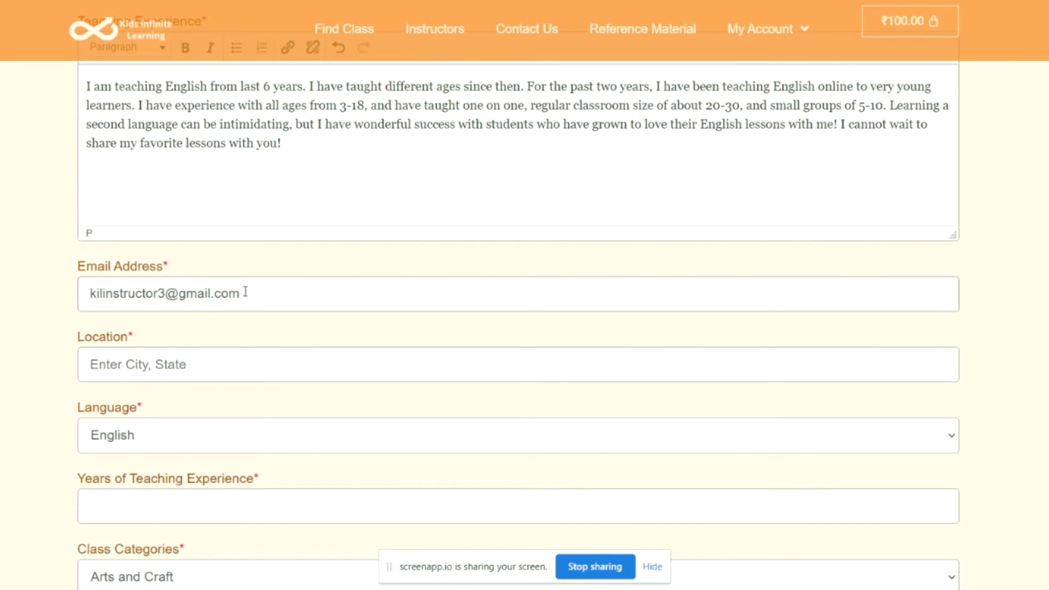
pyautogui.scroll(-2, 243, 290)
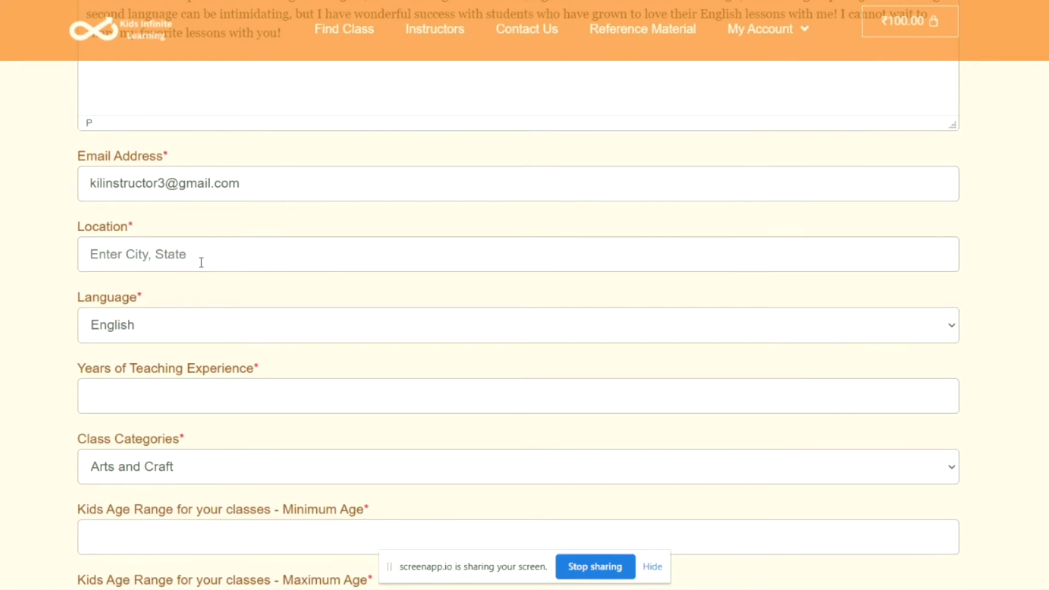
pyautogui.click(194, 256)
pyautogui.click(171, 331)
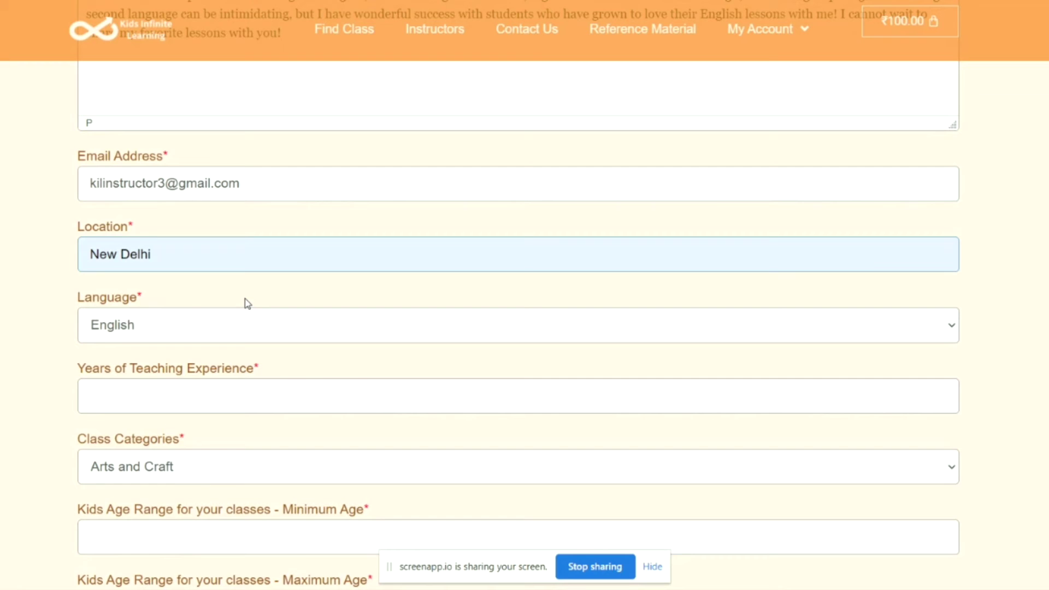
pyautogui.scroll(-1, 243, 302)
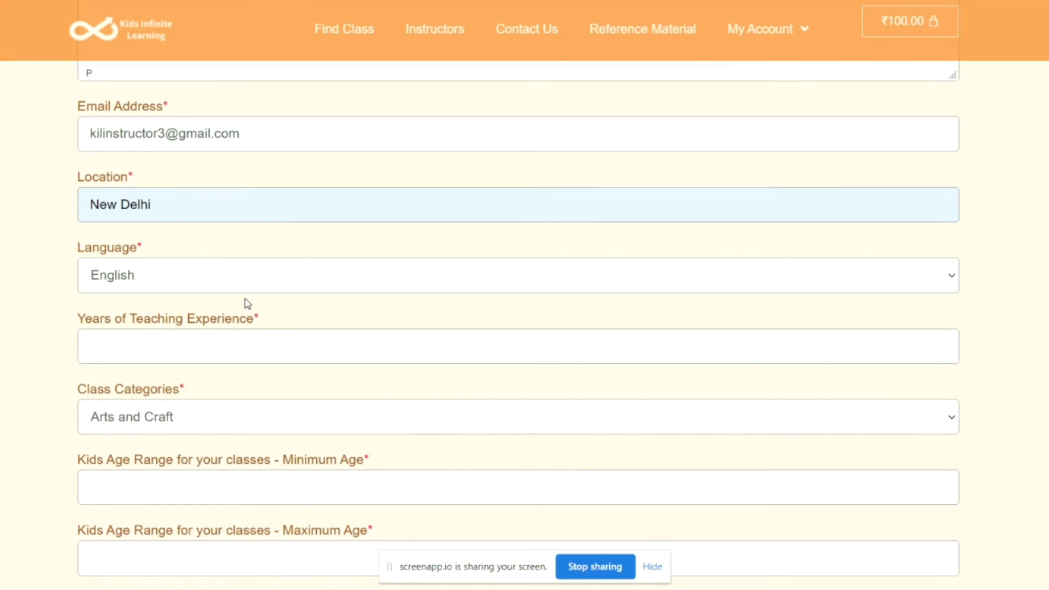
pyautogui.click(162, 279)
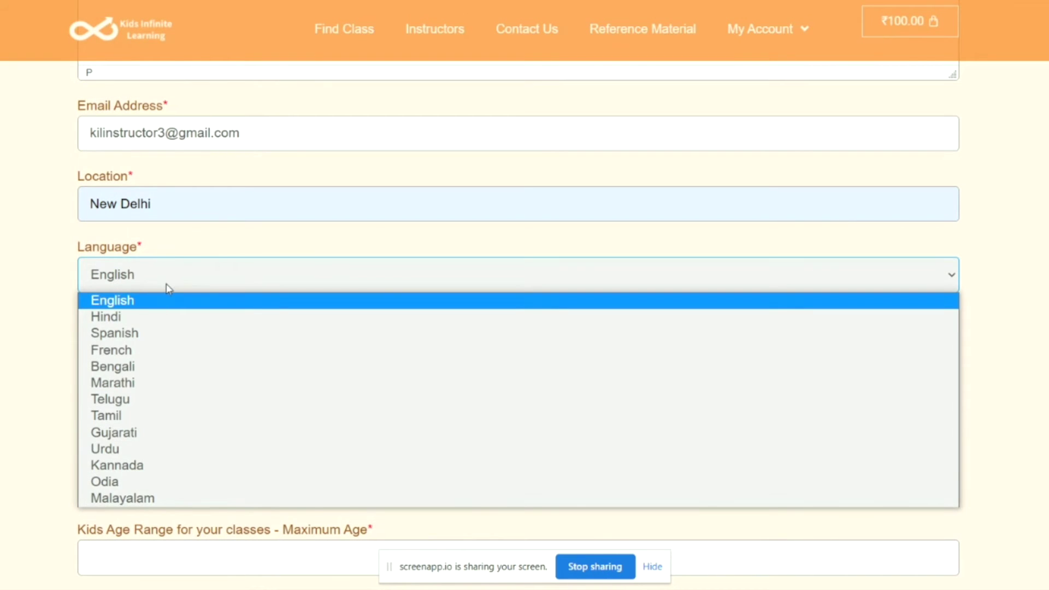
pyautogui.click(173, 305)
# Enter 6 as the years of teaching experience
pyautogui.scroll(-2, 200, 317)
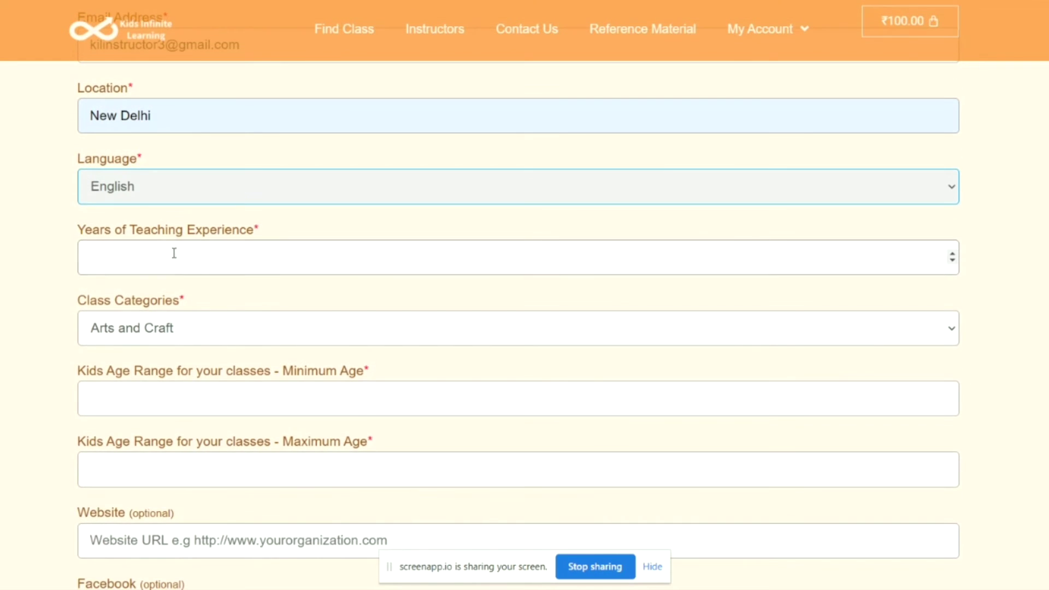
pyautogui.click(174, 259)
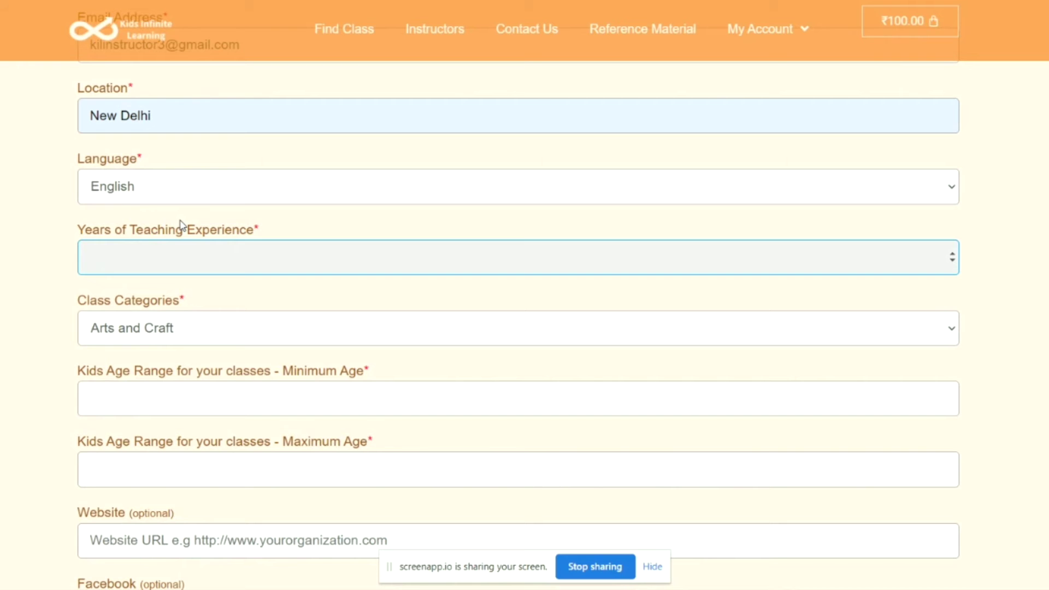
pyautogui.scroll(5, 182, 224)
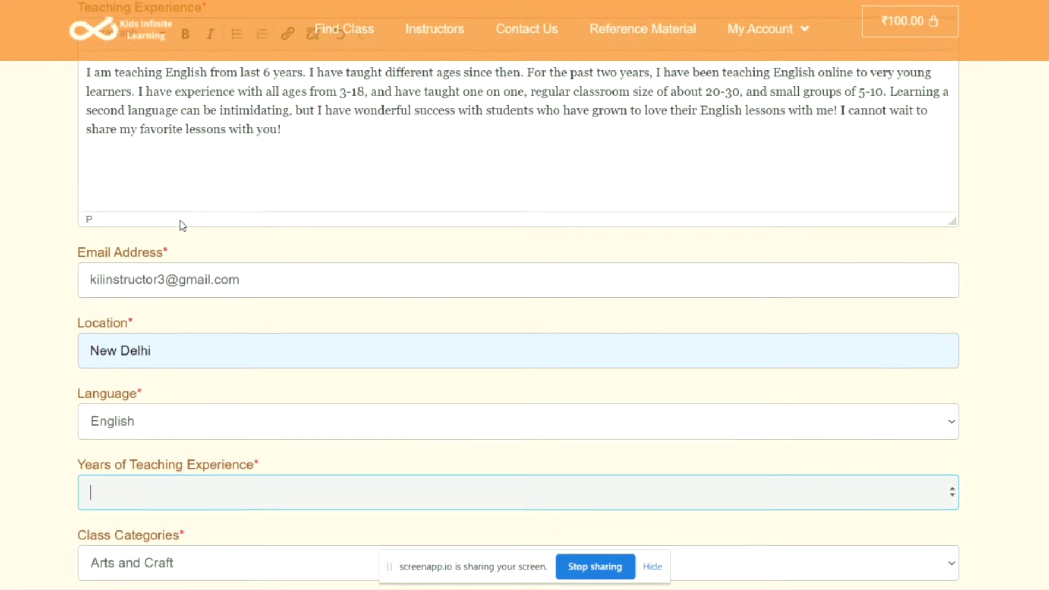
pyautogui.scroll(-5, 182, 224)
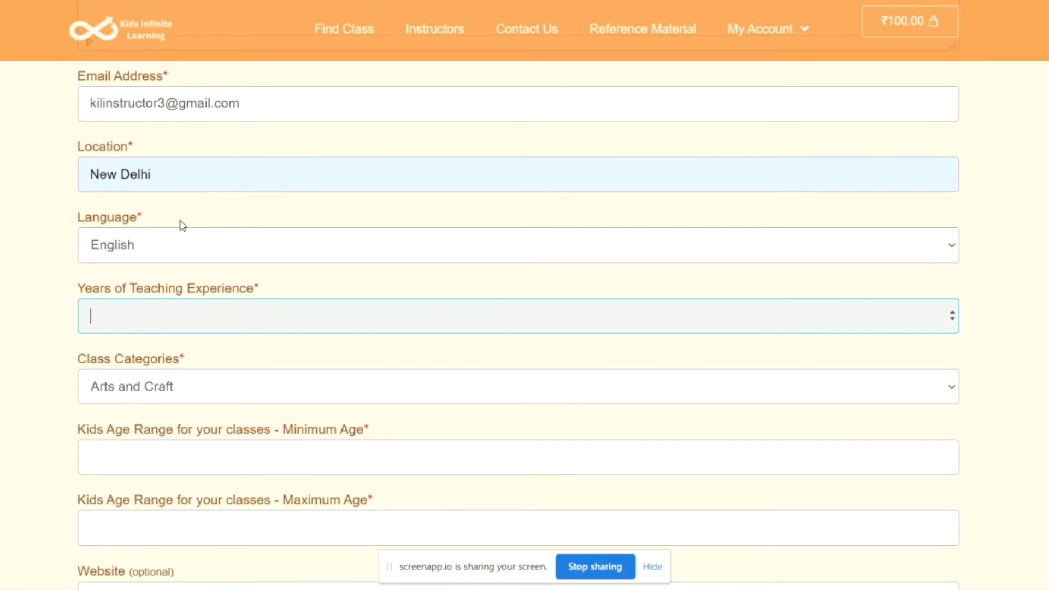
pyautogui.write('6')
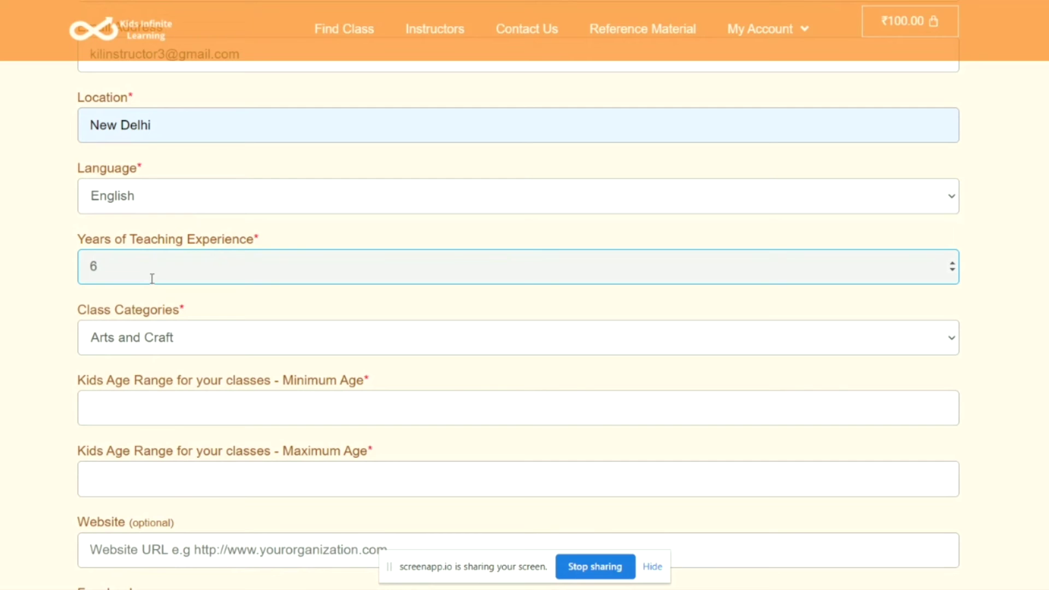
# Set the class category to Speaking Language
pyautogui.scroll(-2, 152, 279)
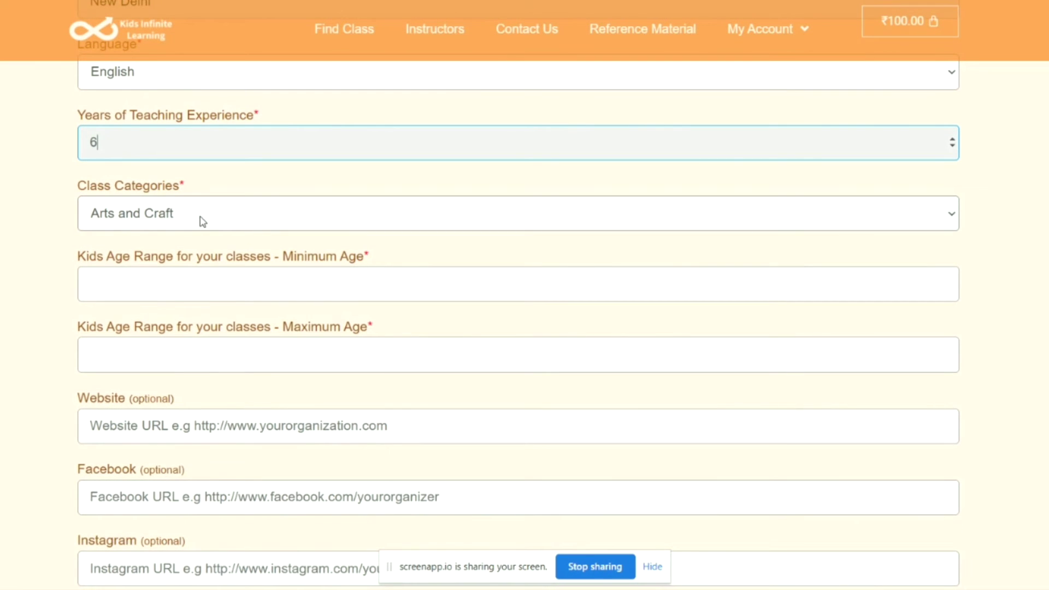
pyautogui.click(203, 221)
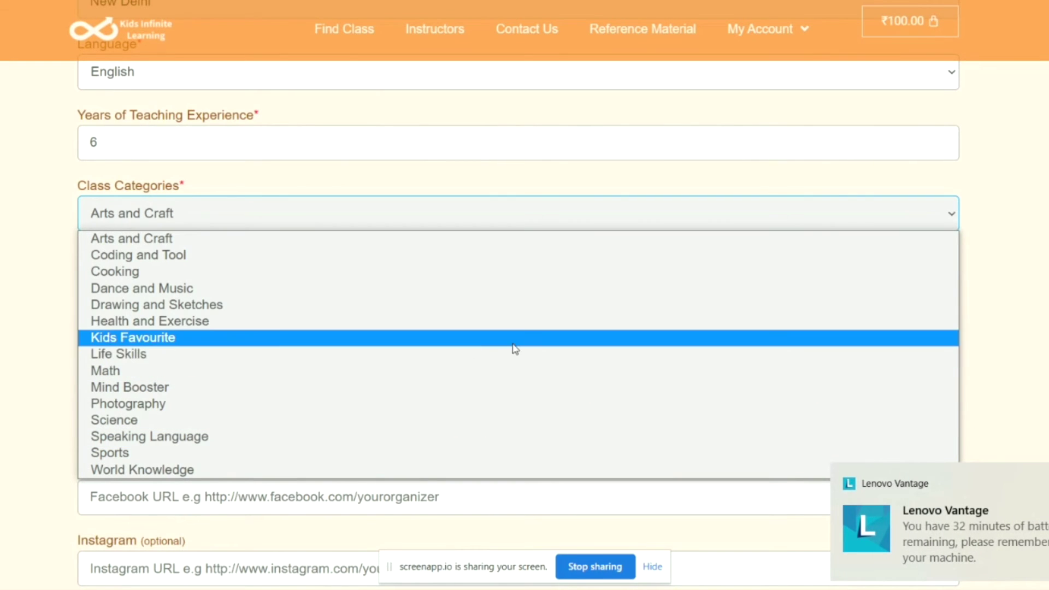
pyautogui.press('Escape')
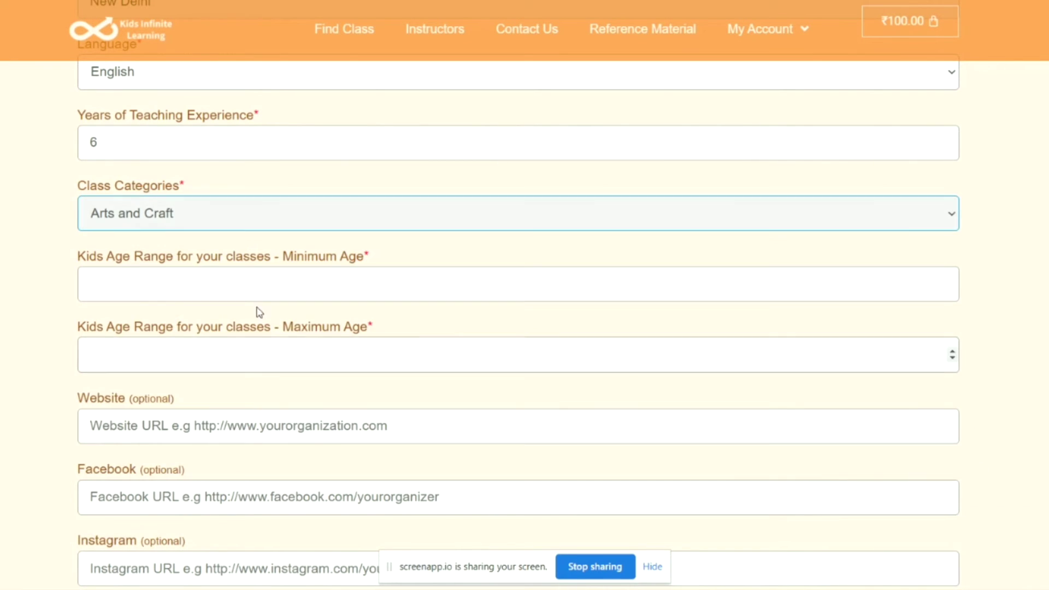
pyautogui.click(204, 219)
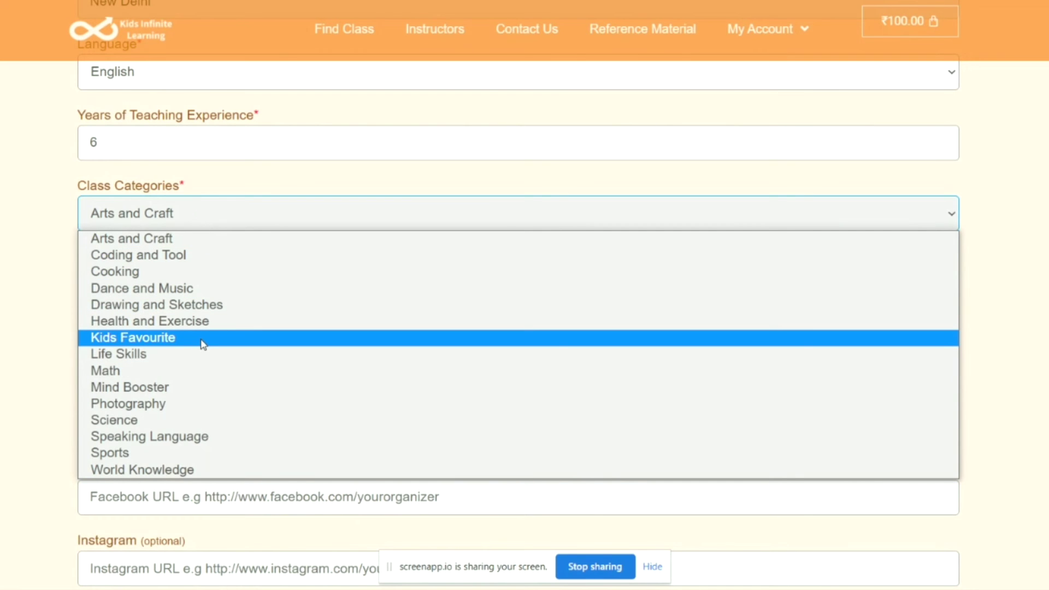
pyautogui.click(202, 441)
# Set the kids' age range to a minimum of 8 and a maximum of 18, and submit the instructor profile
pyautogui.scroll(-1, 210, 284)
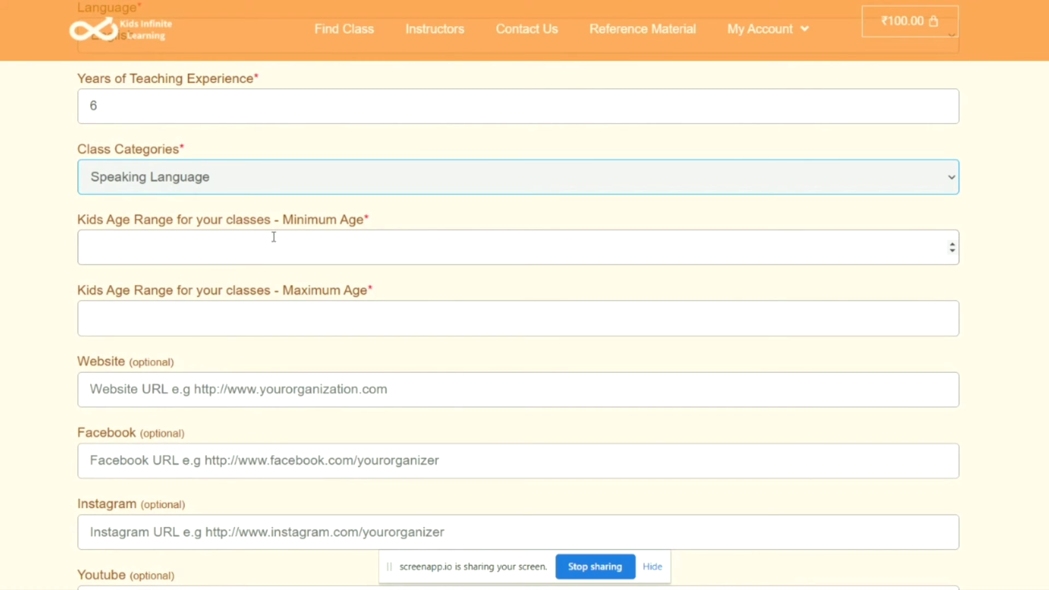
pyautogui.click(241, 252)
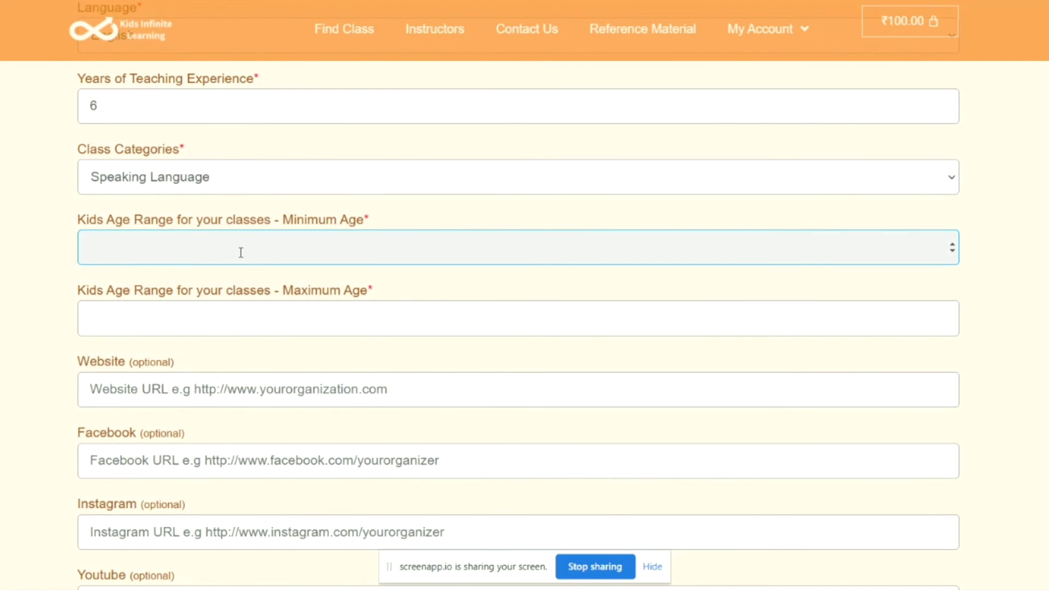
pyautogui.write('8')
pyautogui.press('Tab')
pyautogui.write('18')
pyautogui.scroll(-4, 218, 257)
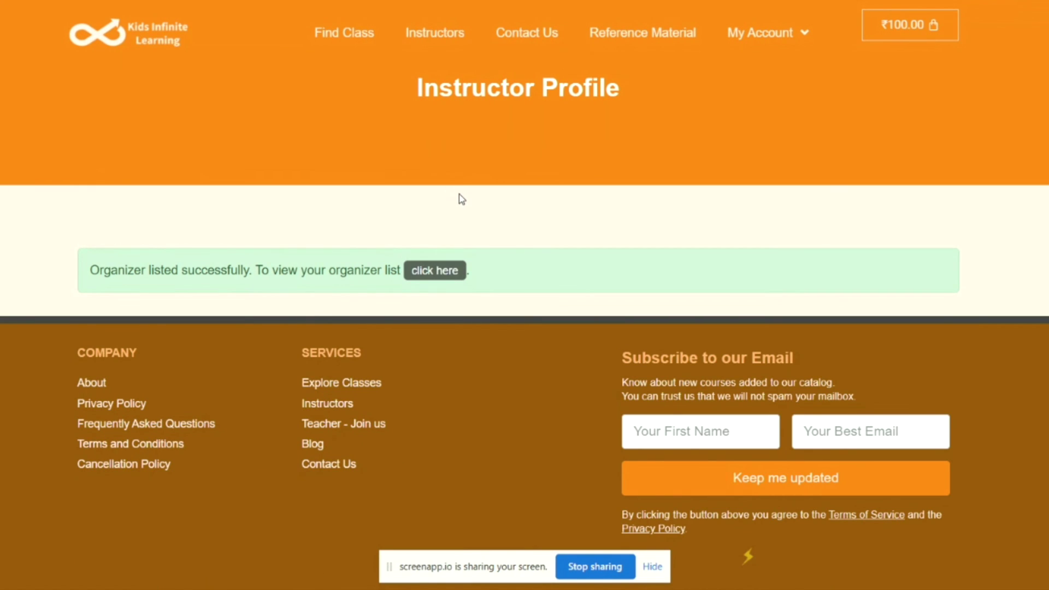
# Open the organizer list and review the public profile page of KIL Instructor (English)
pyautogui.click(429, 269)
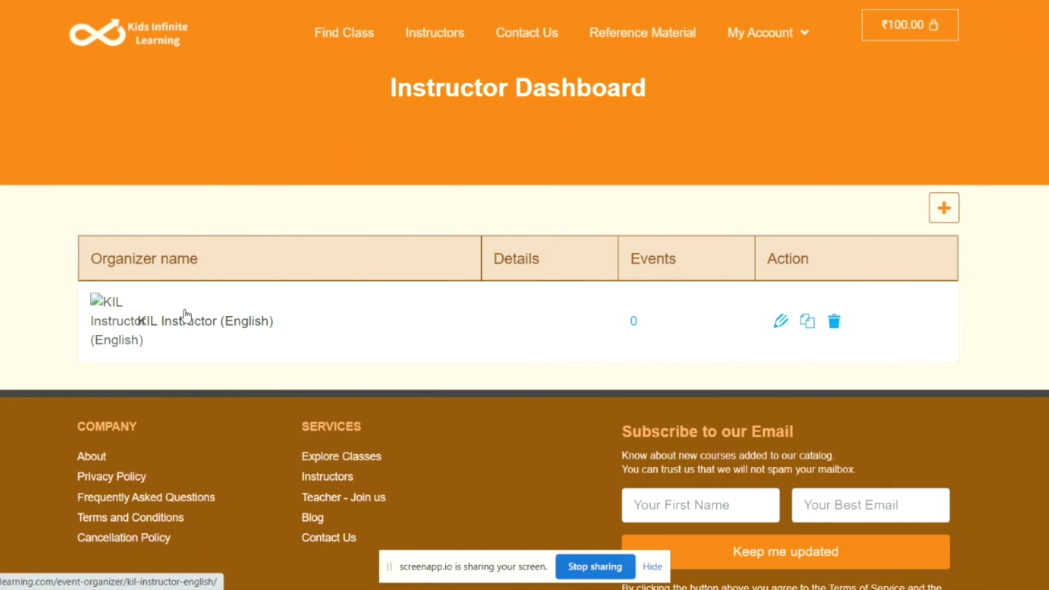
pyautogui.click(219, 330)
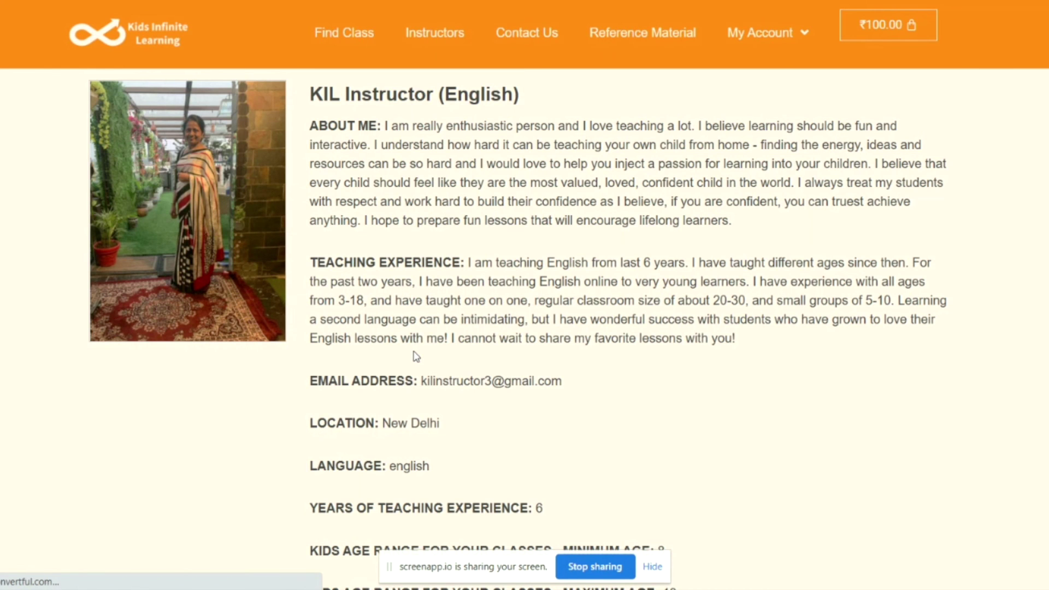
pyautogui.scroll(-5, 416, 356)
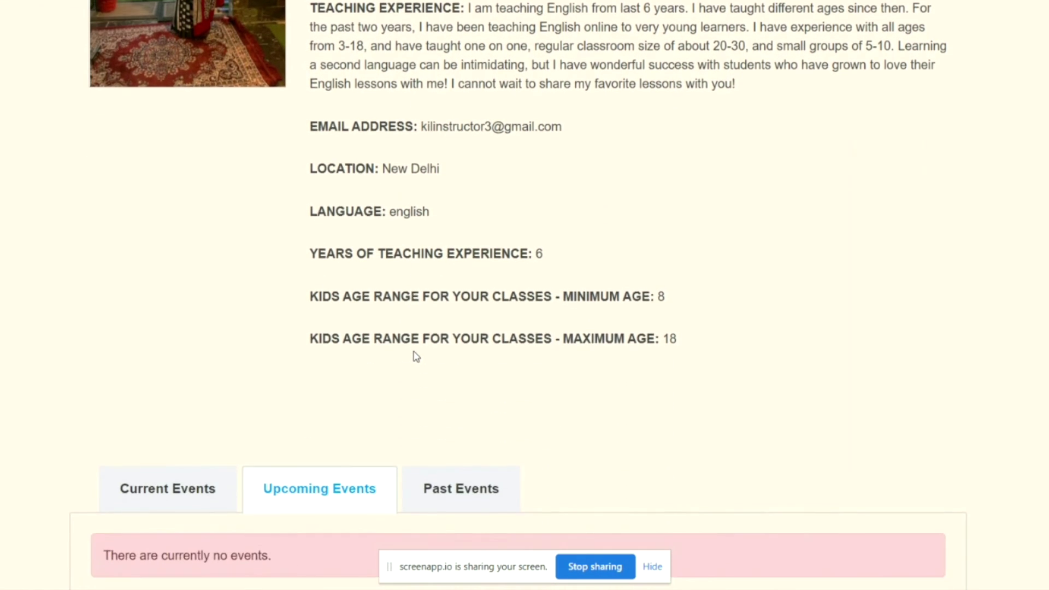
pyautogui.scroll(5, 416, 356)
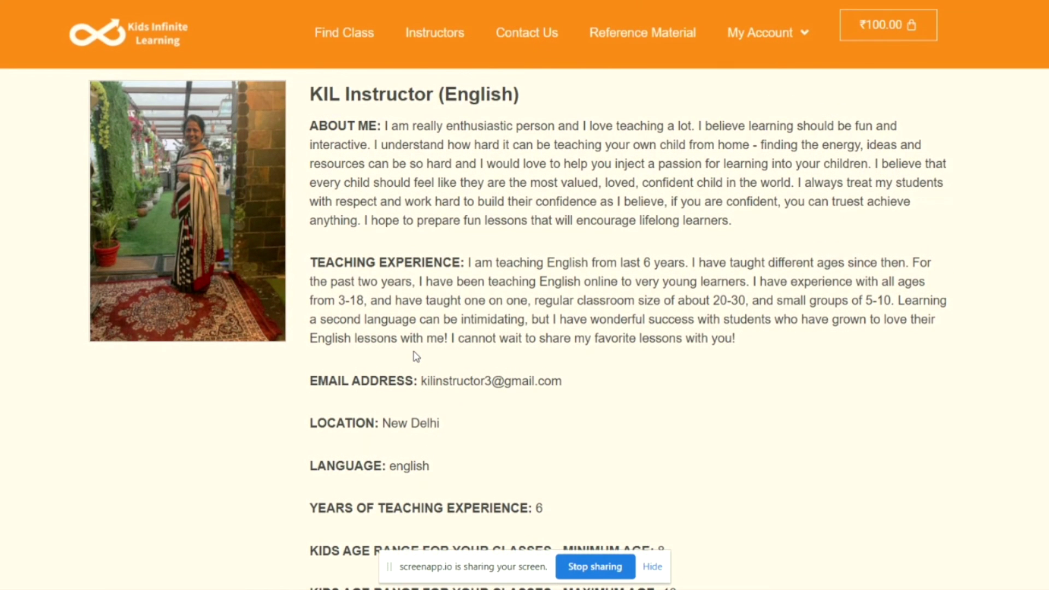
pyautogui.scroll(-1, 416, 356)
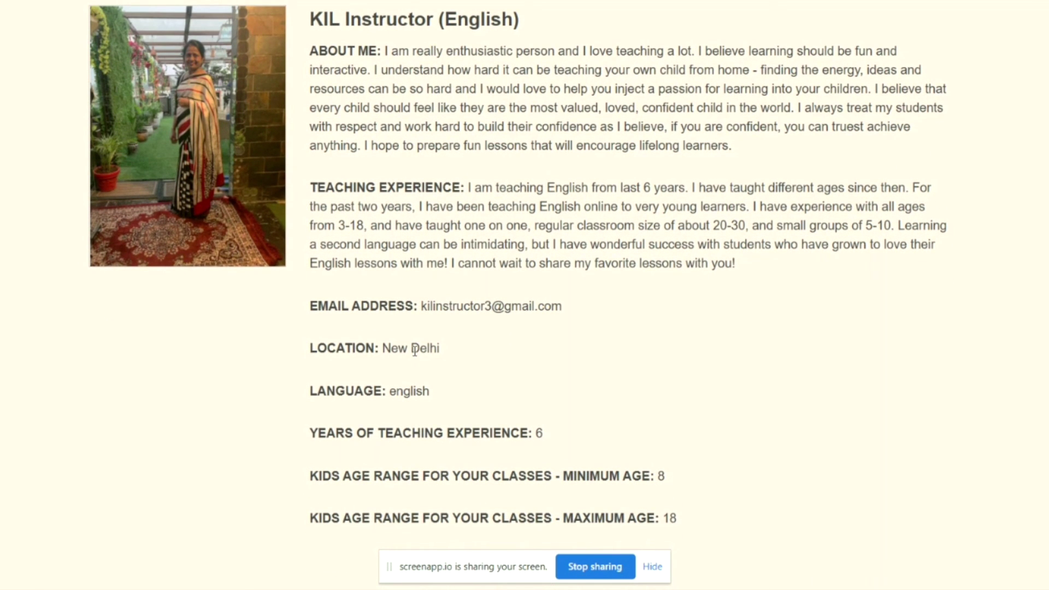
pyautogui.scroll(1, 415, 350)
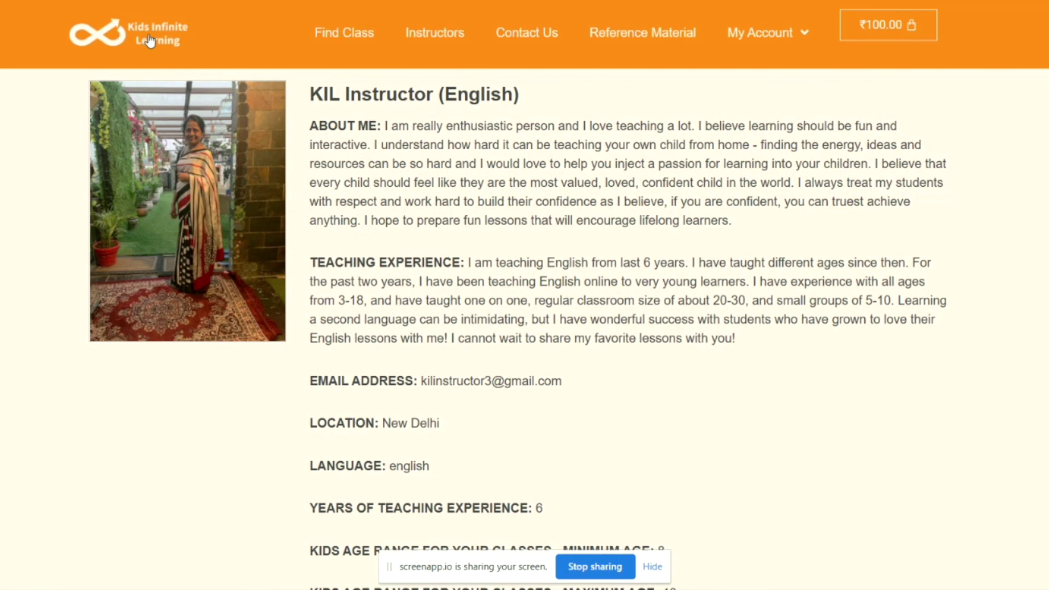